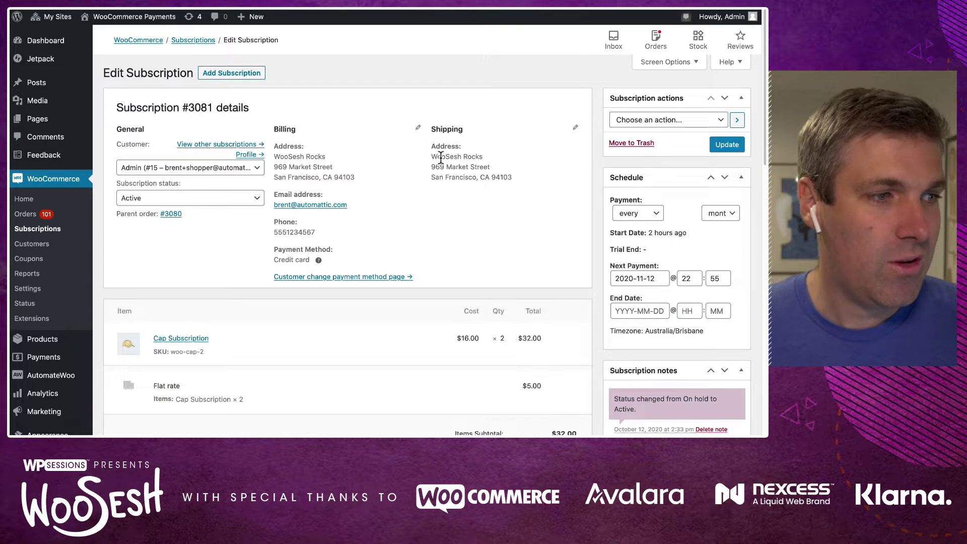
Open the subscription's billing details for editing and view the list of saved payment methods
click(418, 127)
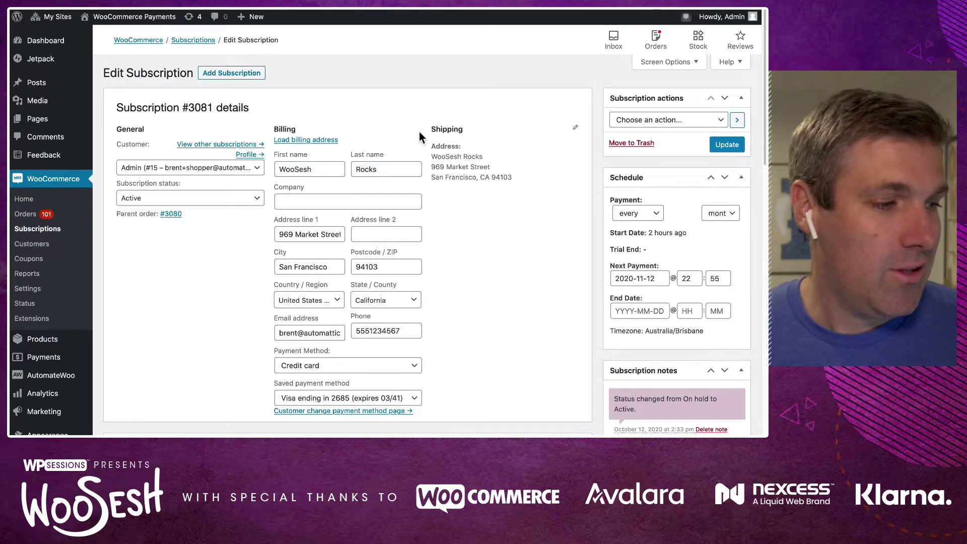
click(346, 398)
click(346, 394)
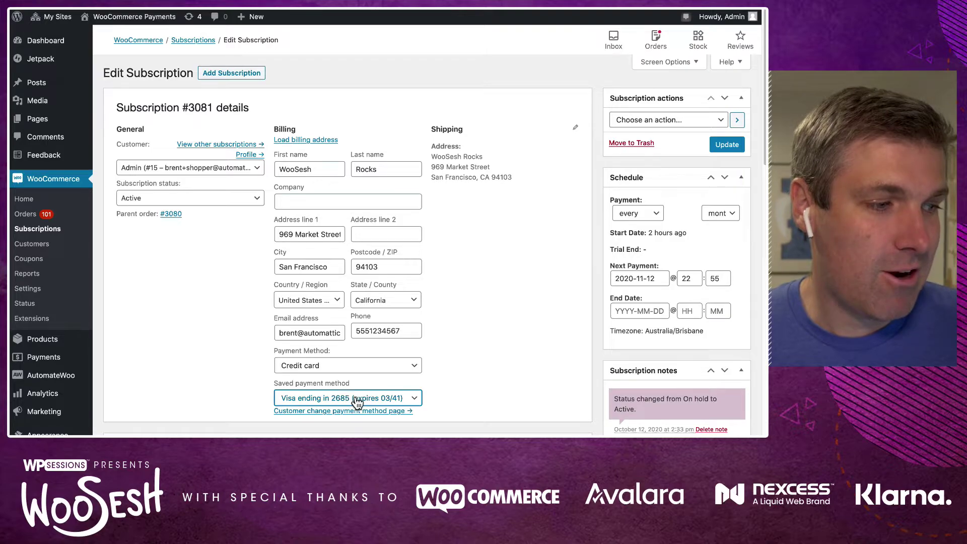
click(330, 397)
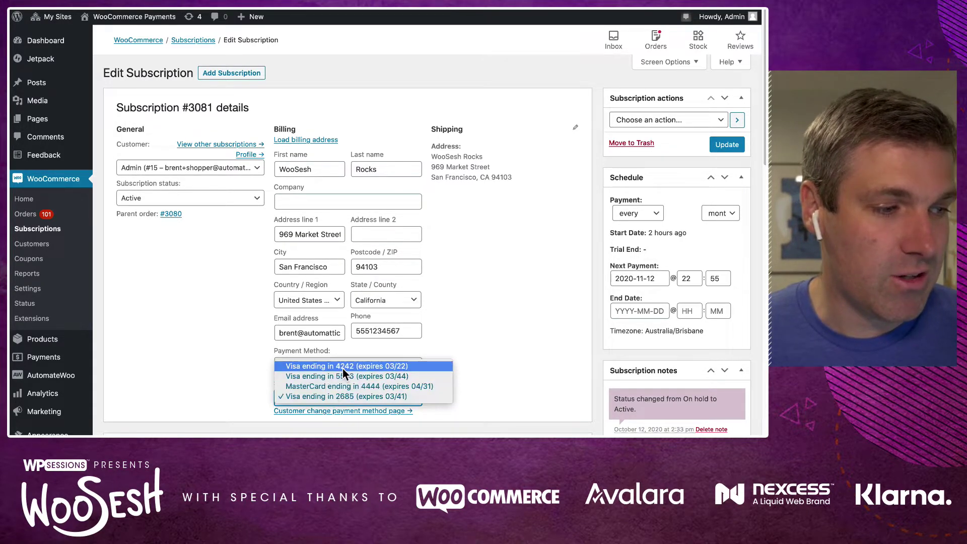
click(479, 349)
click(475, 343)
Open the most recent renewal order from the subscription's related orders
scroll(475, 343, down, 1)
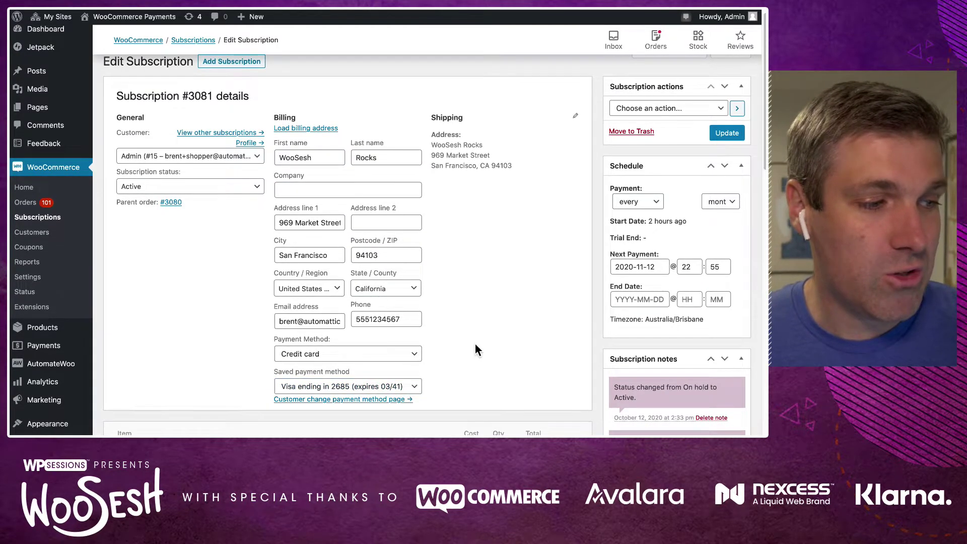
scroll(470, 343, up, 1)
scroll(470, 334, down, 7)
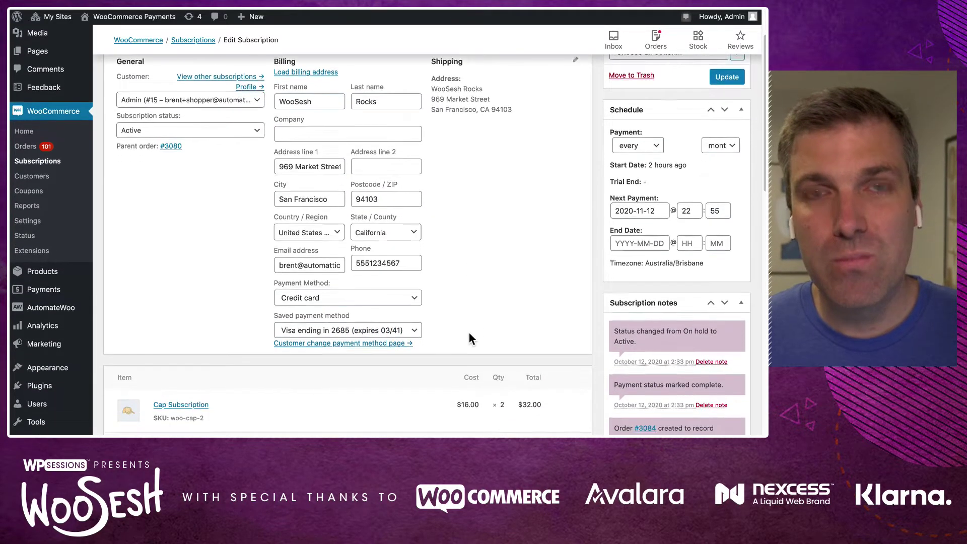
scroll(477, 312, down, 2)
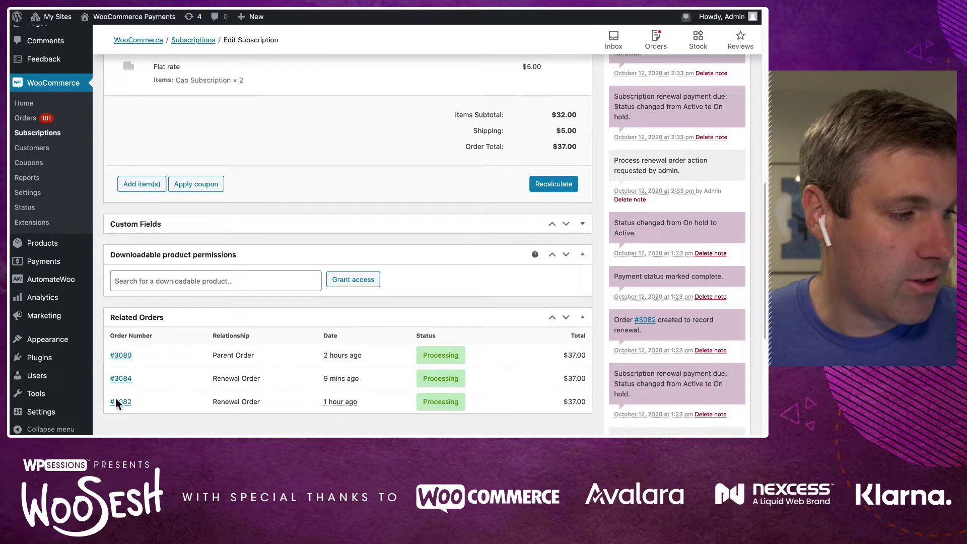
click(121, 379)
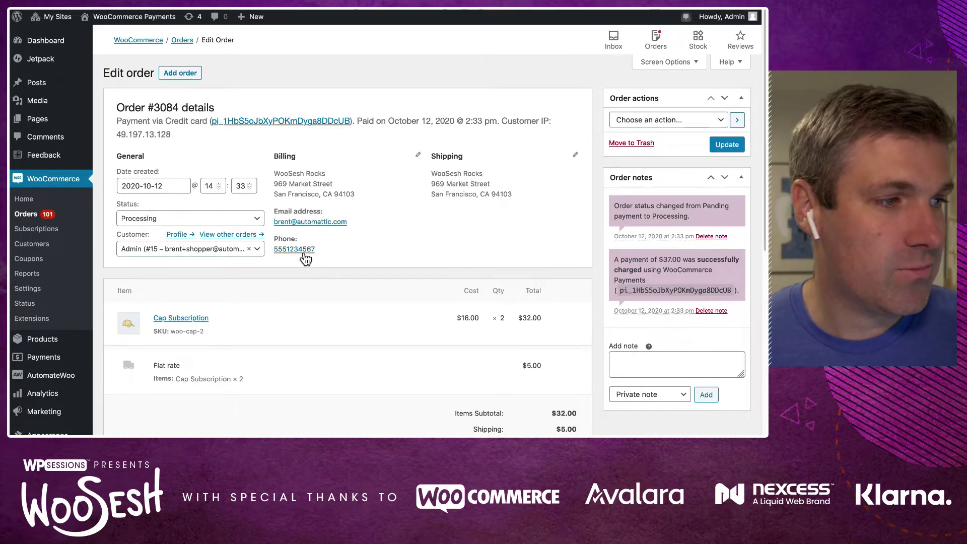
Open the renewal order's credit card payment and examine its summary, timeline and payment method details
triple_click(190, 124)
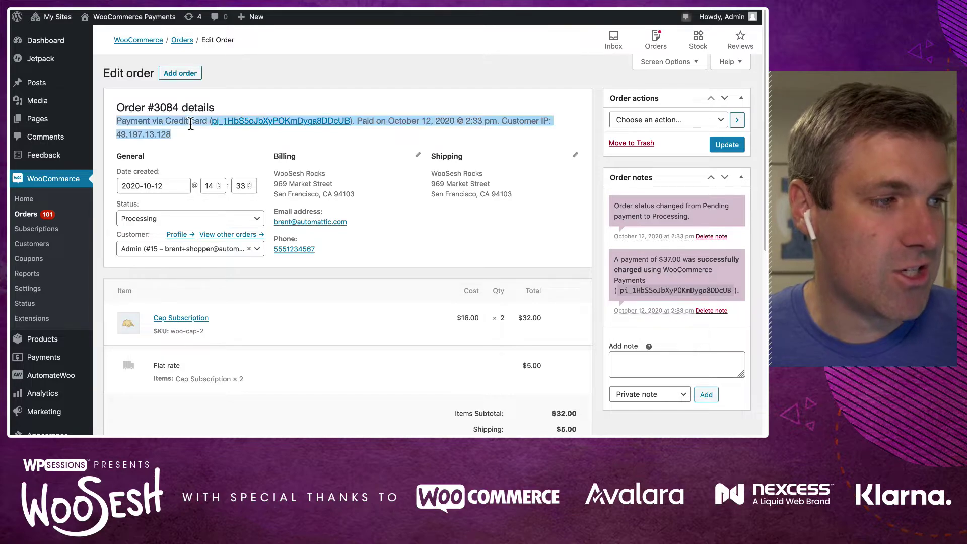
click(322, 124)
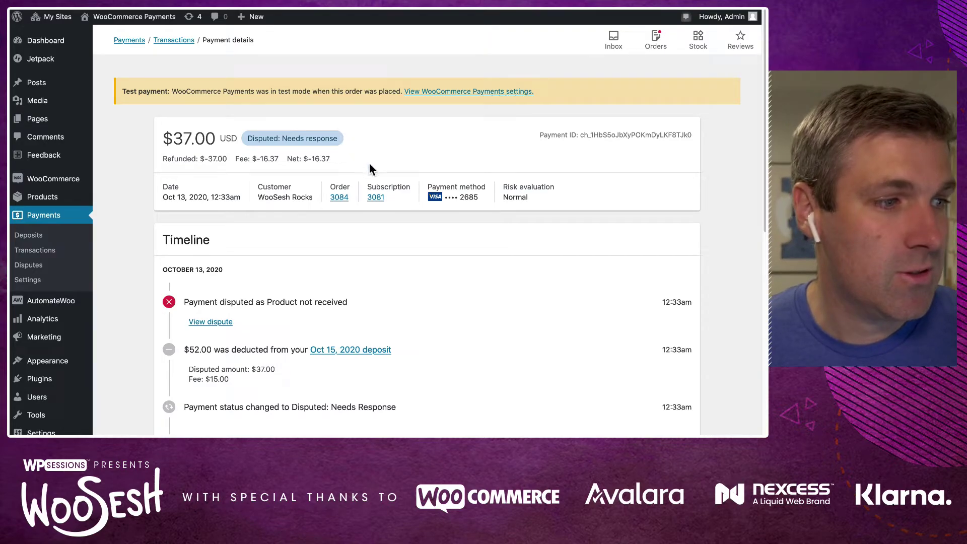
drag(390, 192, 335, 187)
click(416, 185)
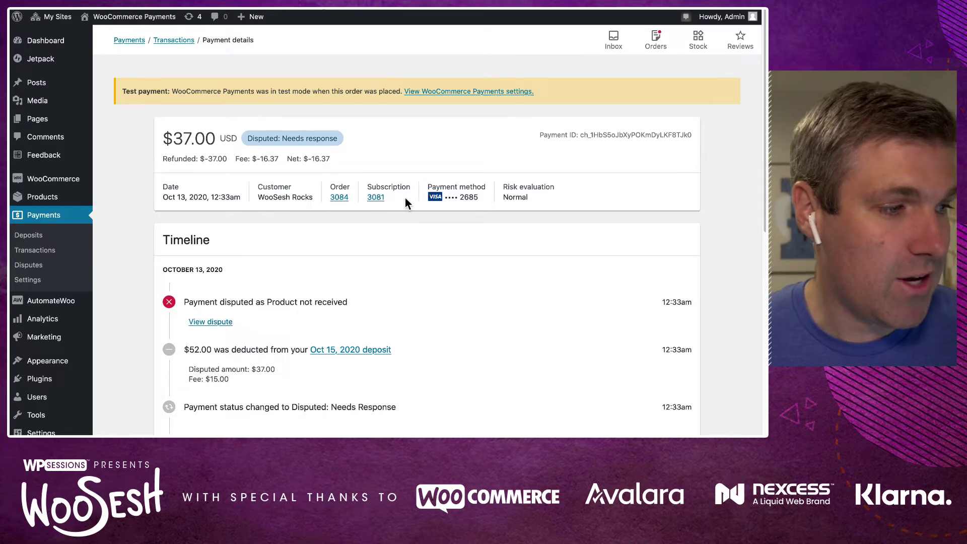
scroll(406, 197, down, 1)
scroll(213, 229, down, 5)
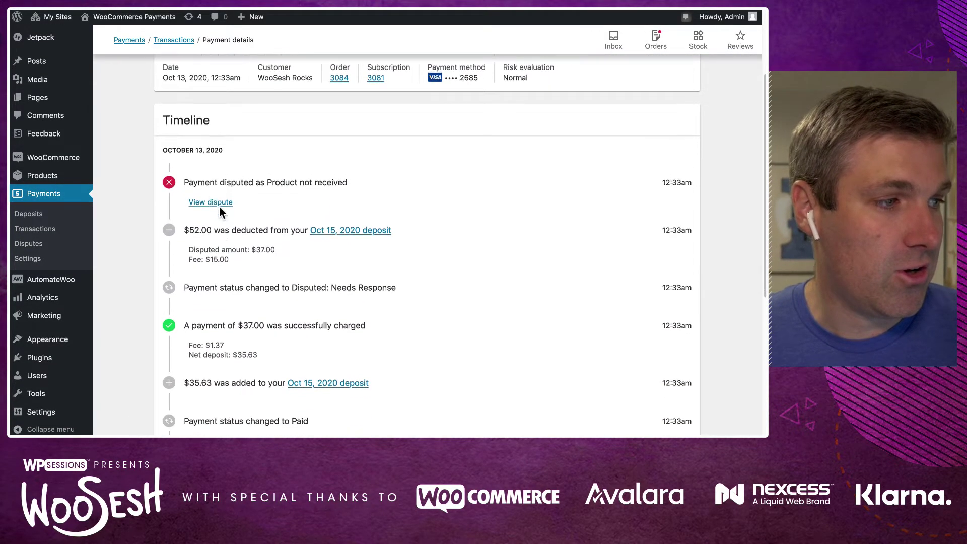
scroll(220, 210, down, 7)
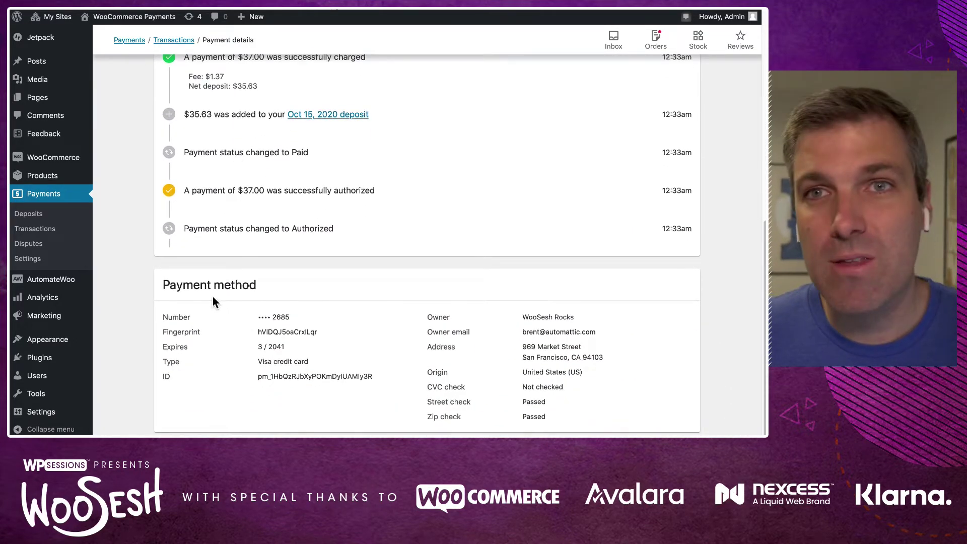
scroll(213, 298, up, 10)
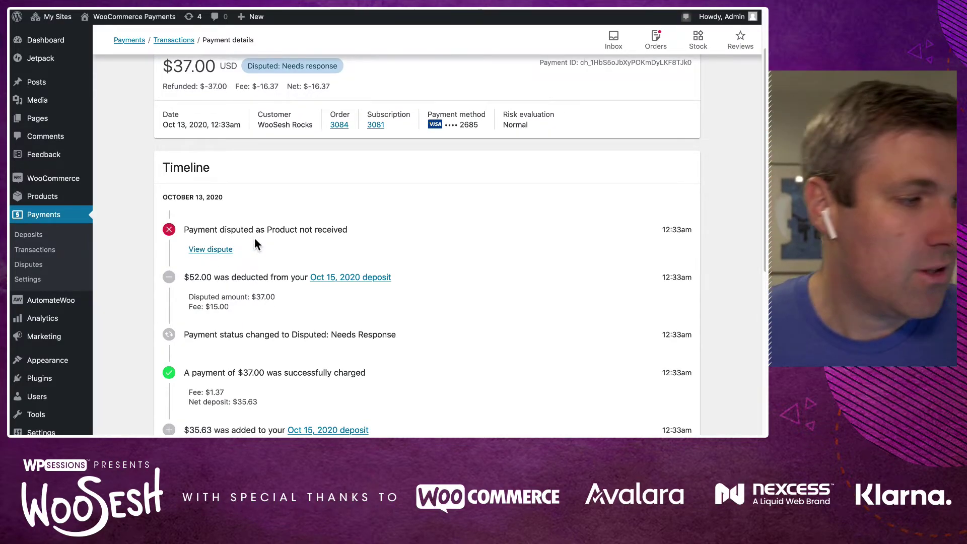
scroll(255, 239, up, 2)
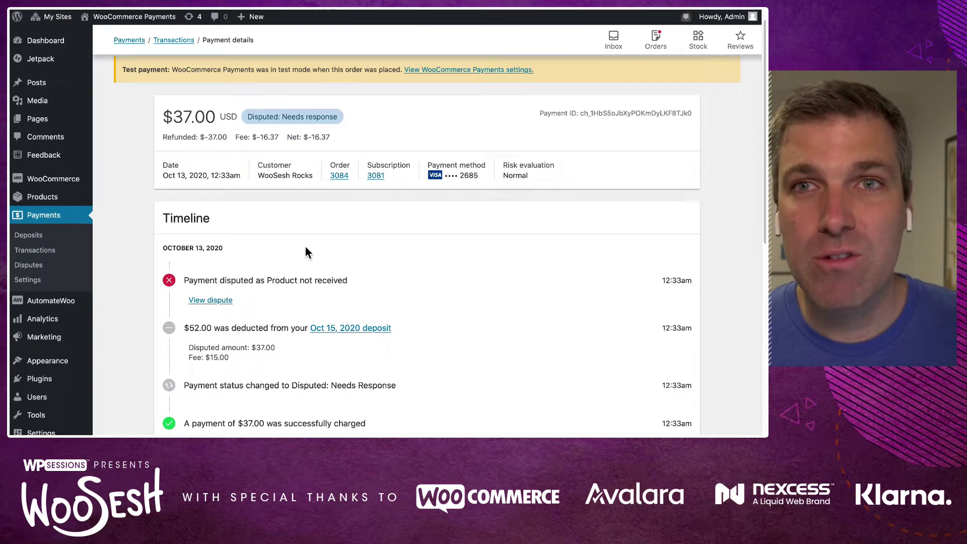
Open the payment's dispute and read its overview, the requirements to overturn it and how to respond
click(219, 302)
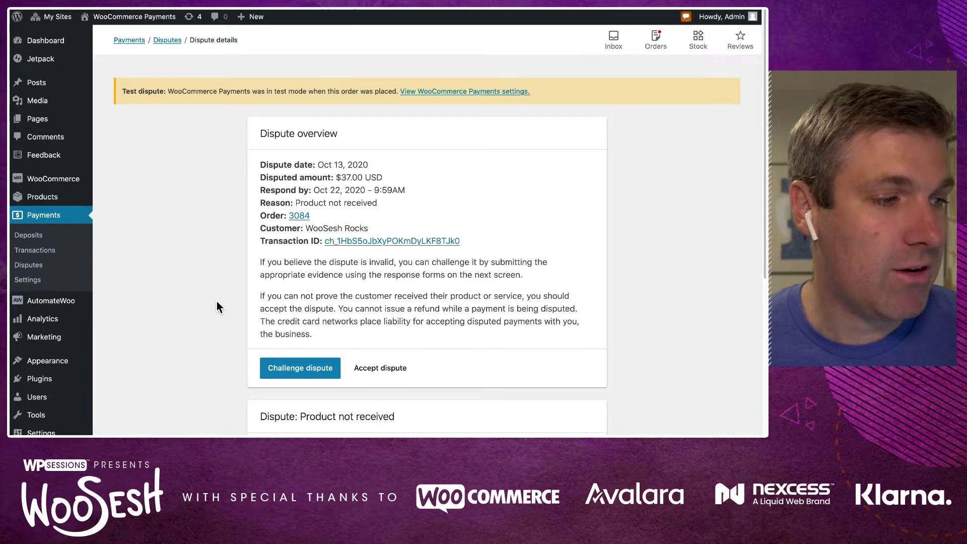
scroll(258, 252, down, 3)
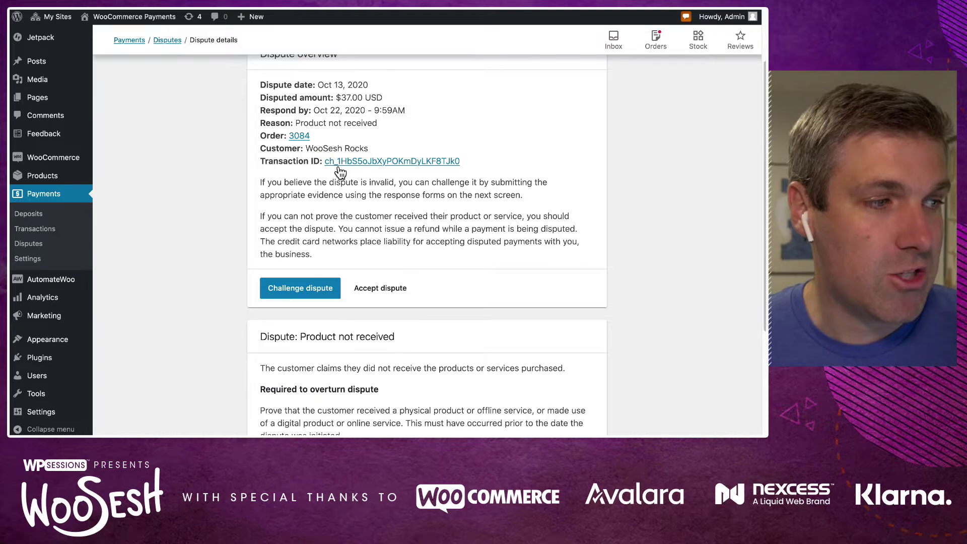
scroll(326, 209, down, 5)
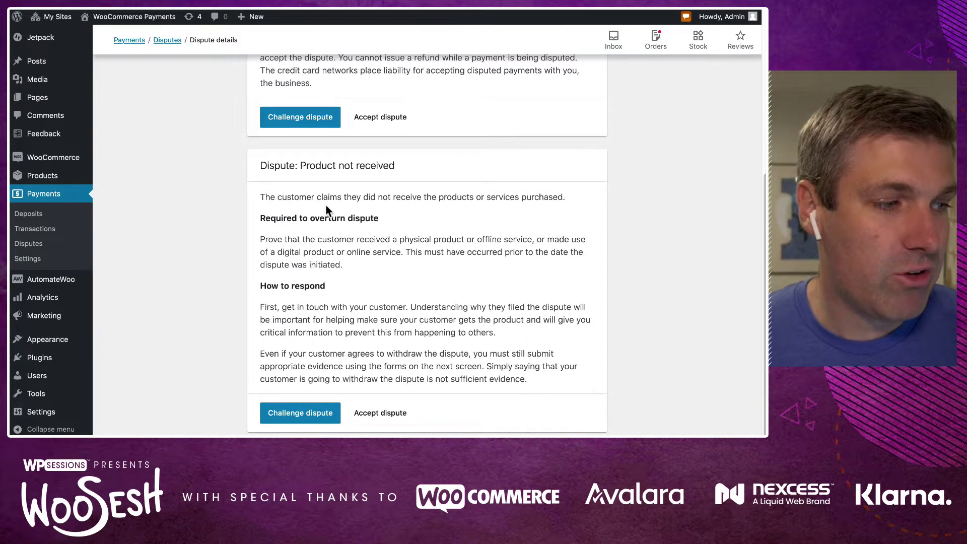
scroll(323, 191, up, 1)
Start a challenge to the dispute and set the product type to Physical product
click(305, 127)
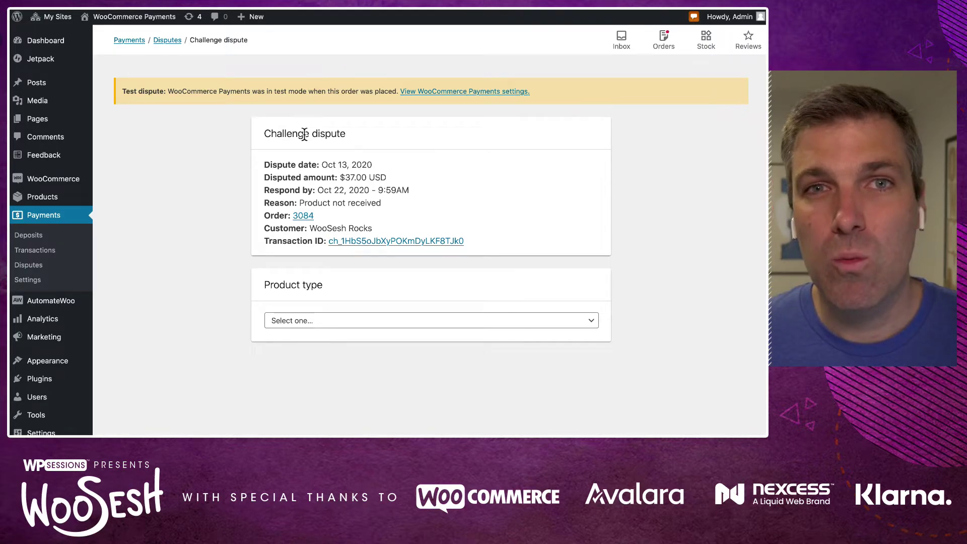
click(327, 334)
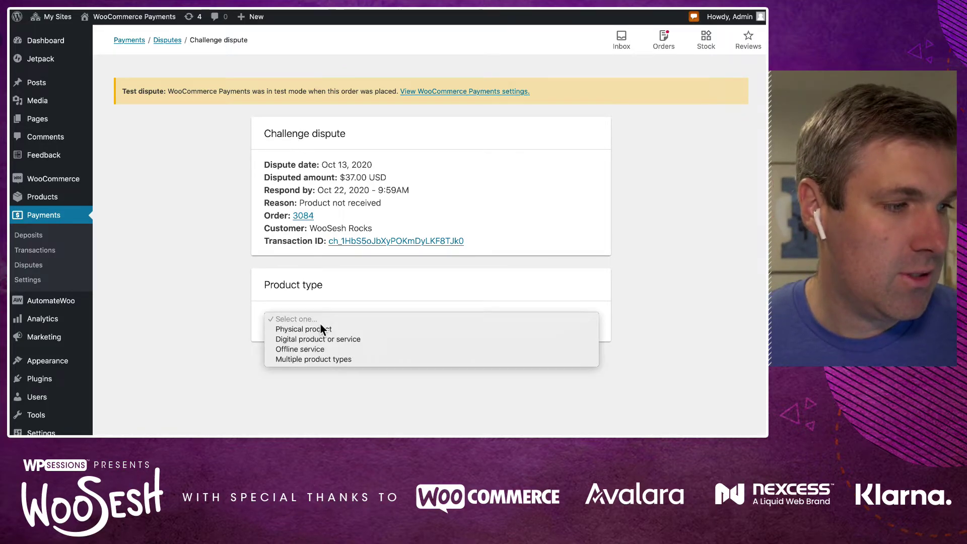
click(316, 330)
Enter "winning_evidence" as the additional details and submit the evidence as final
scroll(384, 278, down, 5)
scroll(385, 277, down, 10)
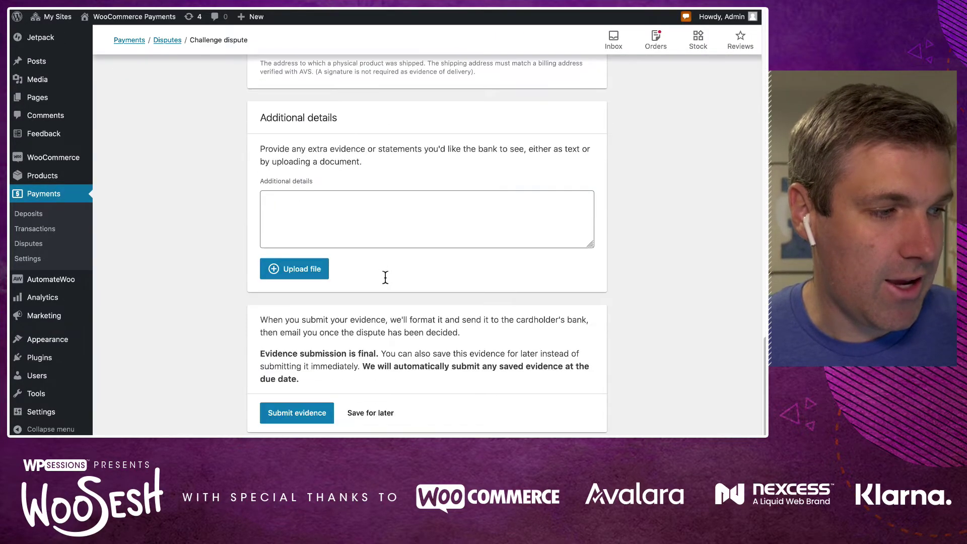
click(330, 232)
text(winning_evidence)
click(307, 419)
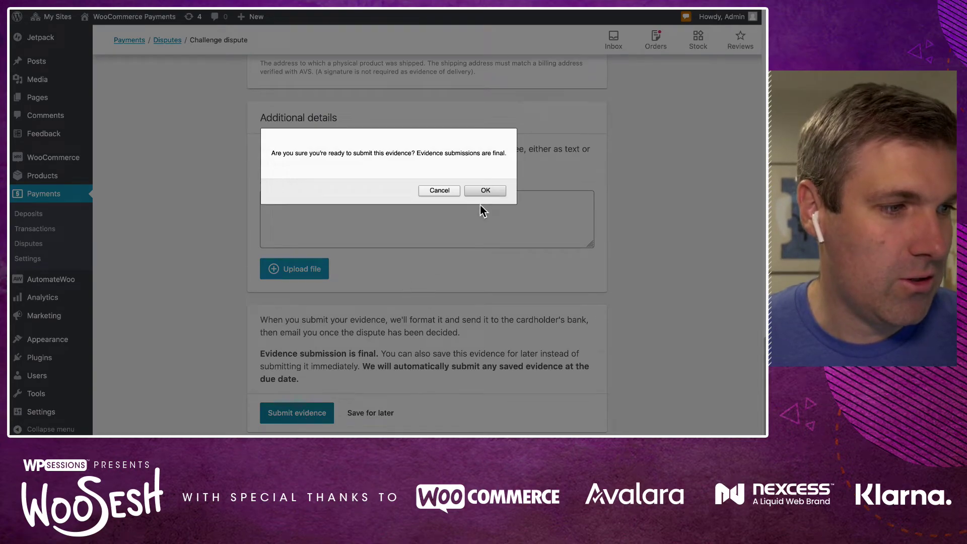
click(485, 190)
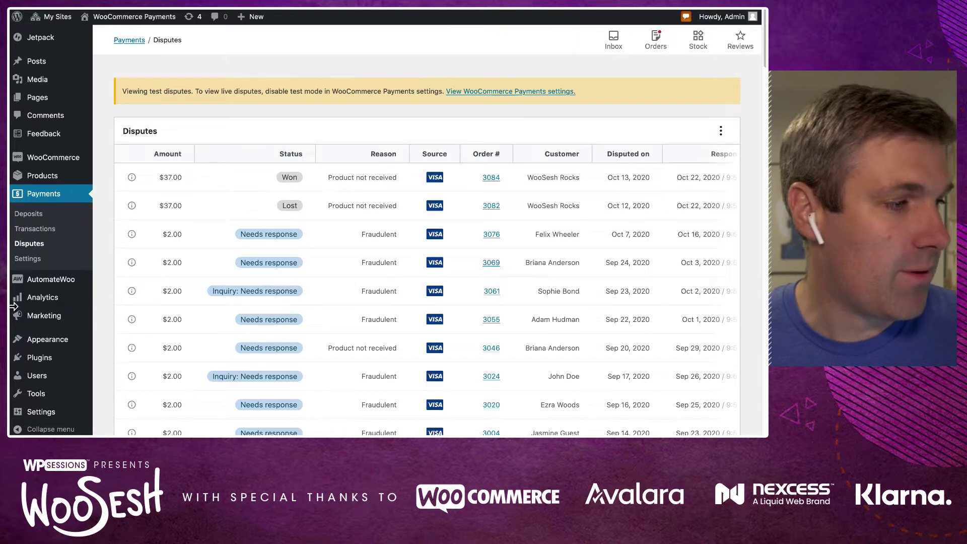
Open the payment transactions list and examine the latest entries for the disputed order
click(68, 233)
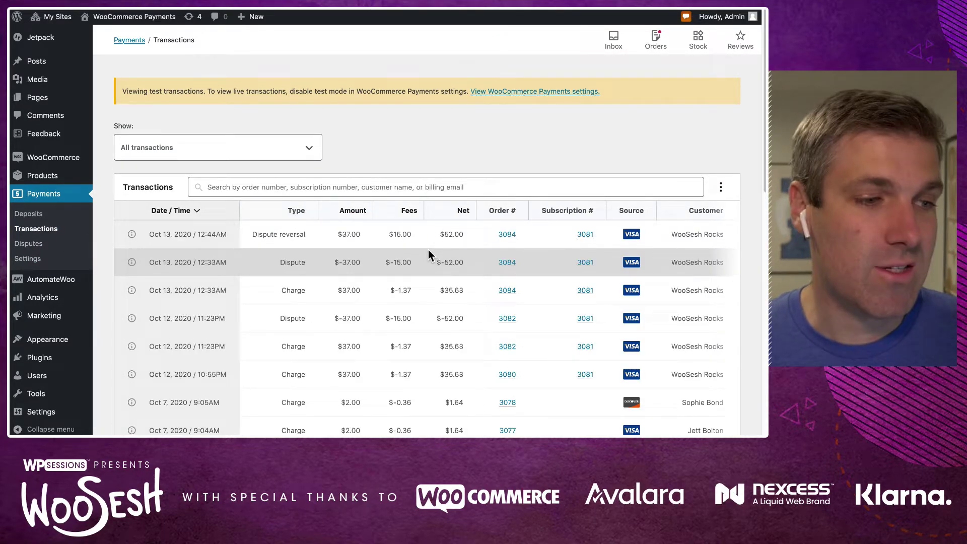
scroll(458, 267, down, 1)
scroll(389, 260, up, 2)
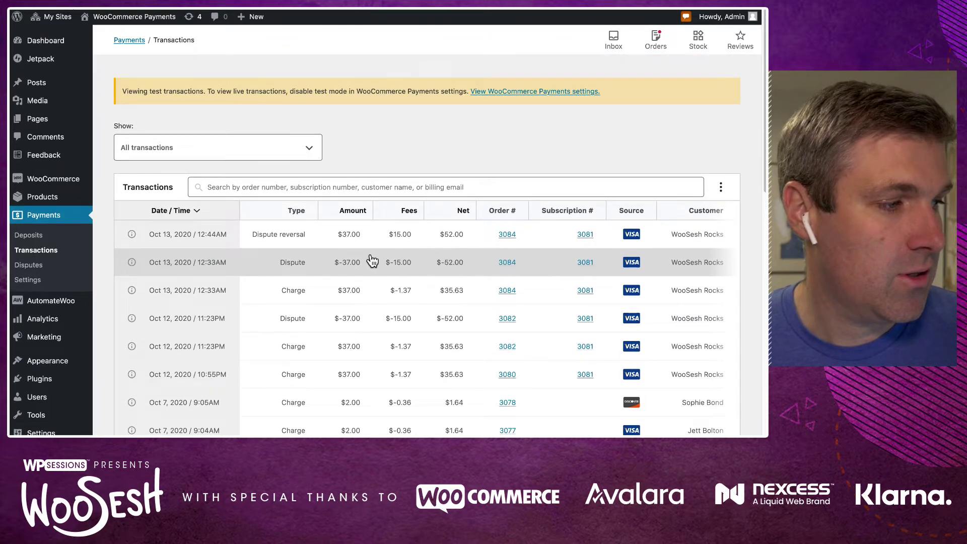
Open the deposits overview and view the details of the Oct 2, 2020 deposit
click(67, 241)
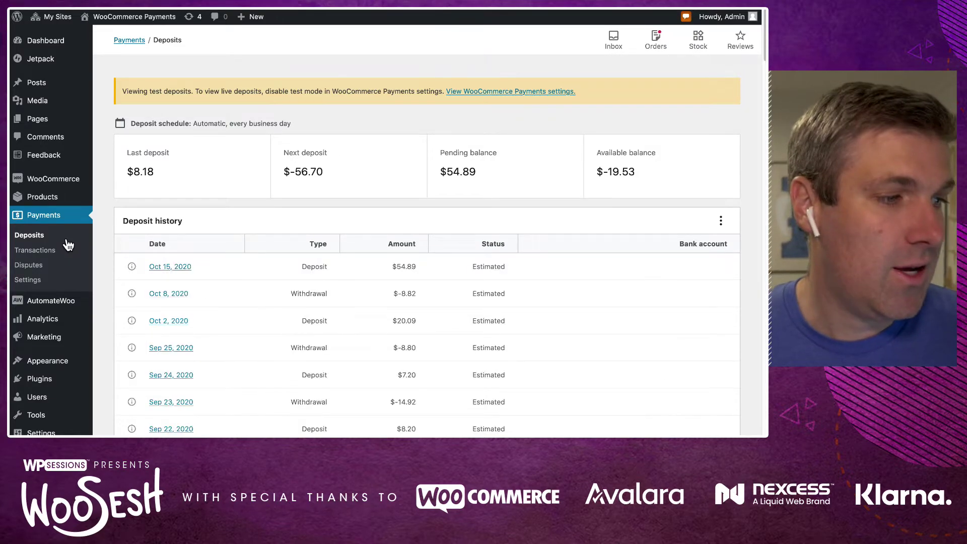
click(180, 322)
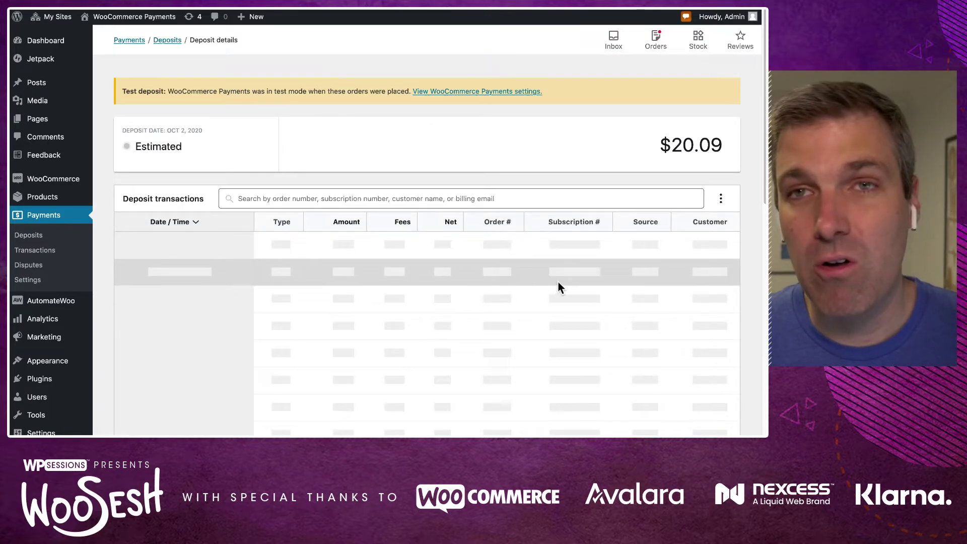